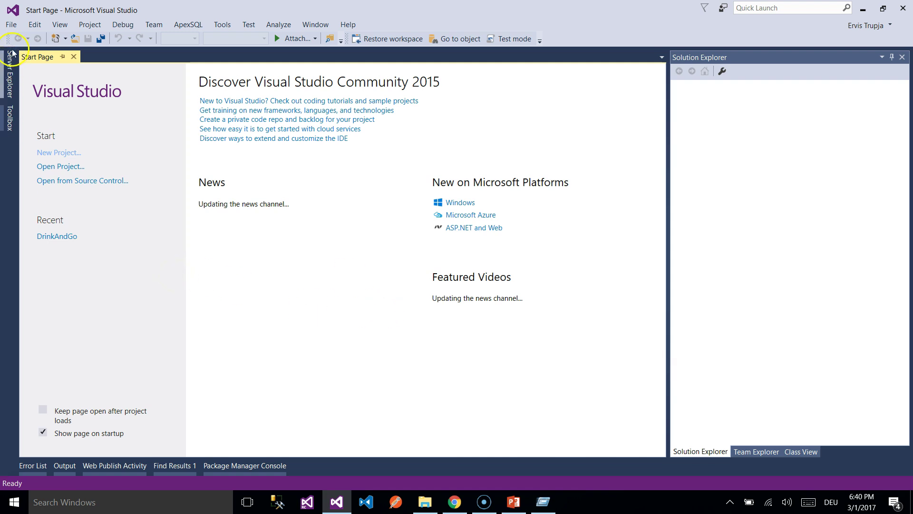
# Step: Open the New Project dialog from the File menu
pyautogui.click(12, 25)
pyautogui.moveTo(29, 39)
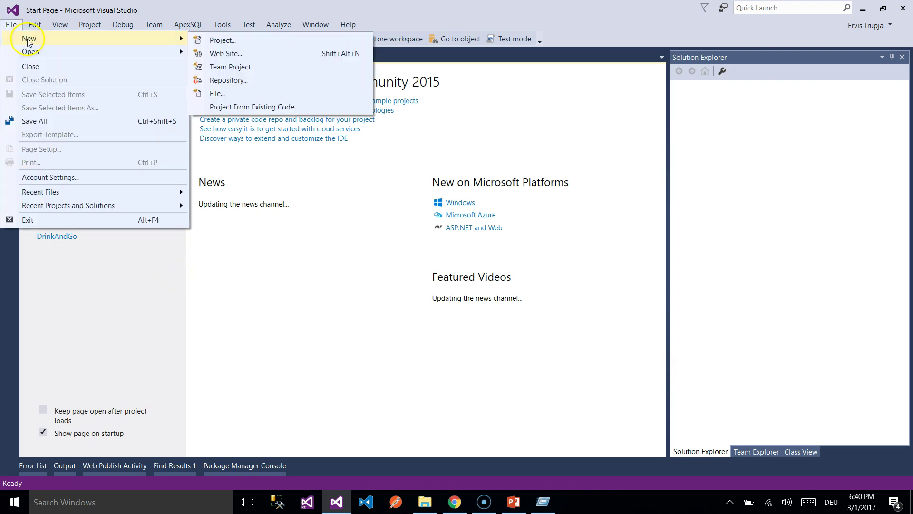
pyautogui.click(222, 42)
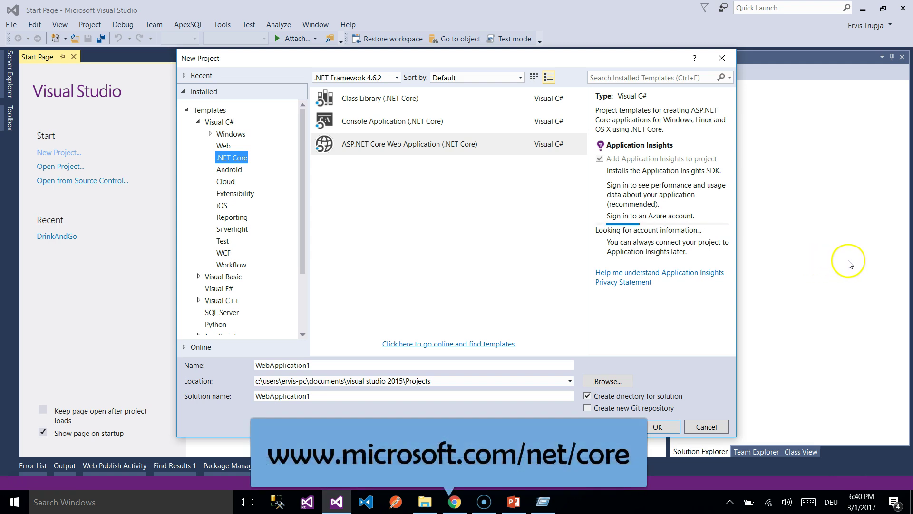
# Step: Switch to the microsoft.com .NET Core setup page in Chrome
pyautogui.click(455, 501)
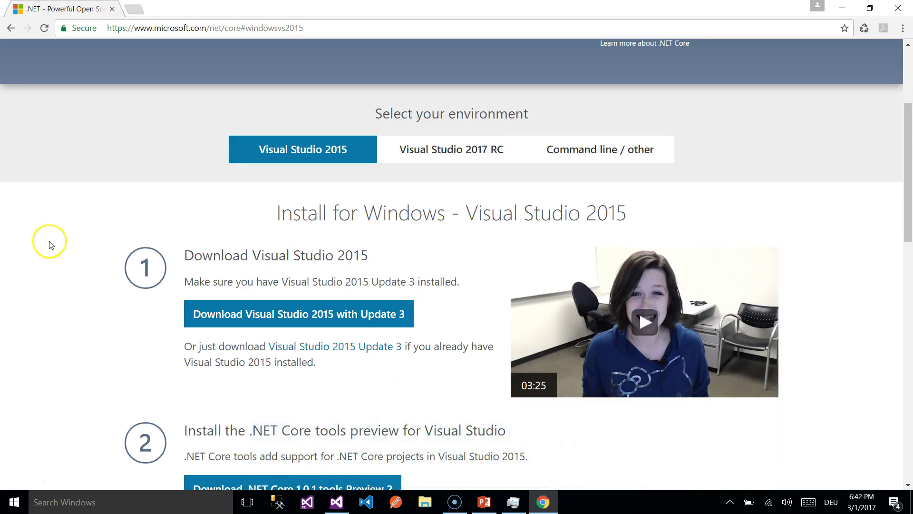
pyautogui.scroll(-1, 50, 245)
pyautogui.scroll(-1, 50, 244)
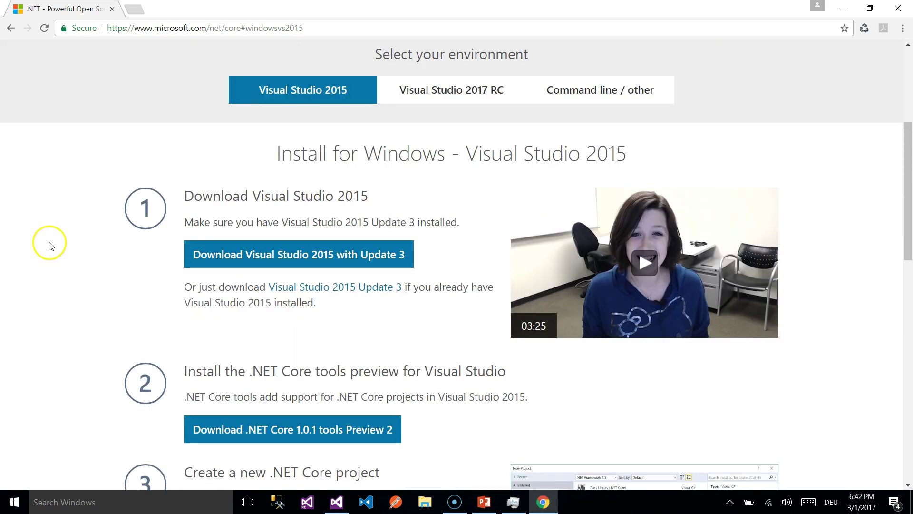
pyautogui.scroll(-1, 49, 245)
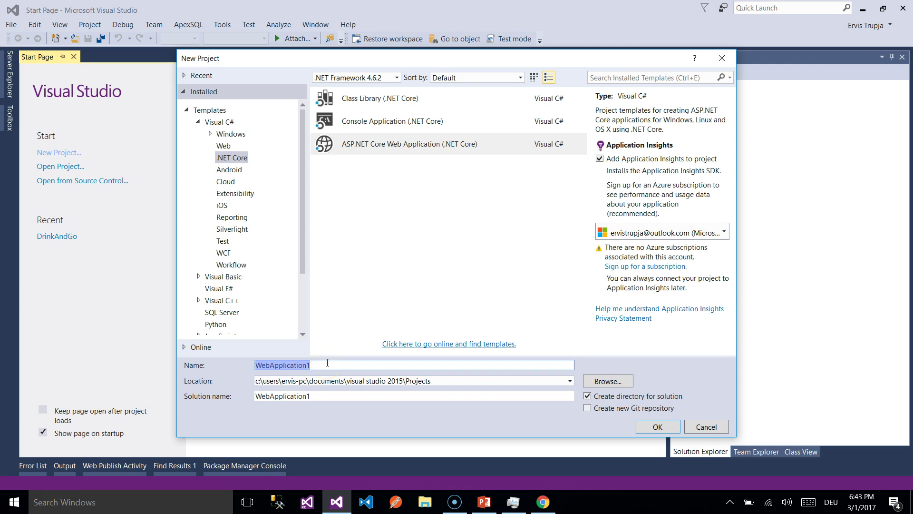
pyautogui.write('DrinkAndGo')
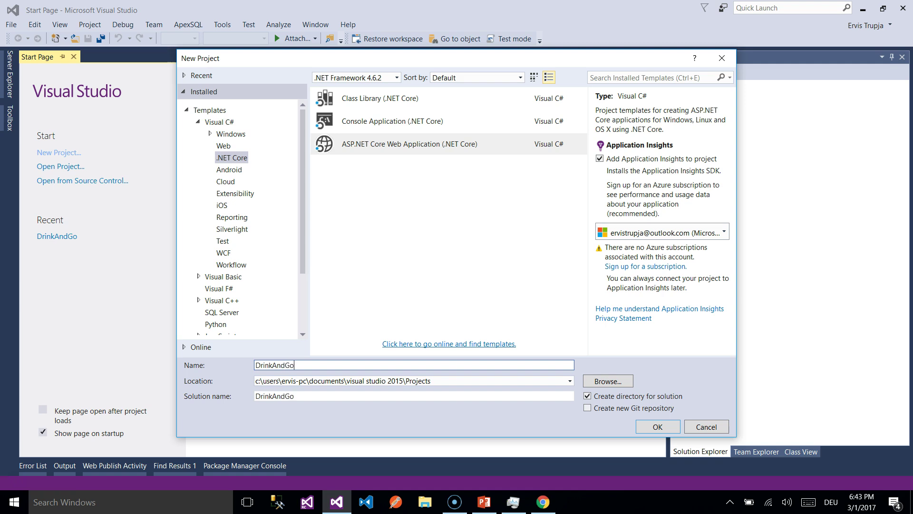
# Step: Confirm the DrinkAndGo name, compare Web Application and Web API templates, and create it from Empty
pyautogui.click(657, 427)
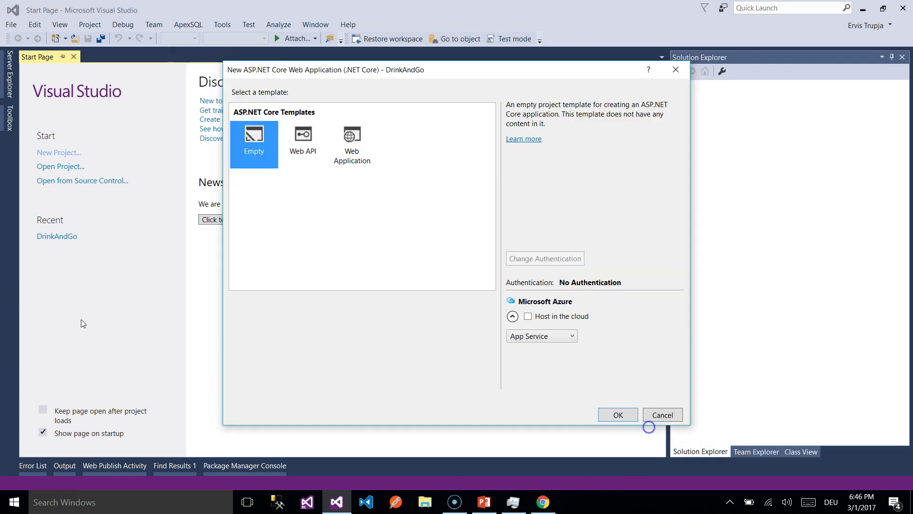
pyautogui.click(352, 143)
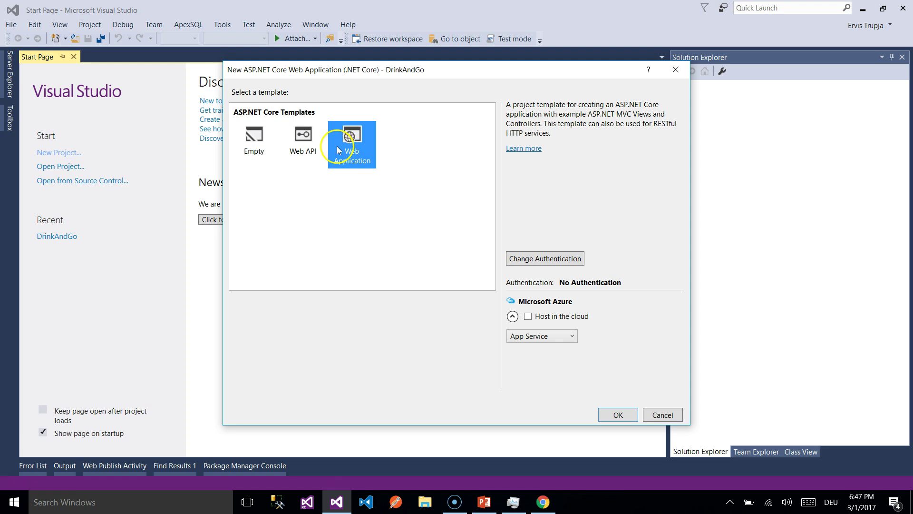
pyautogui.click(311, 132)
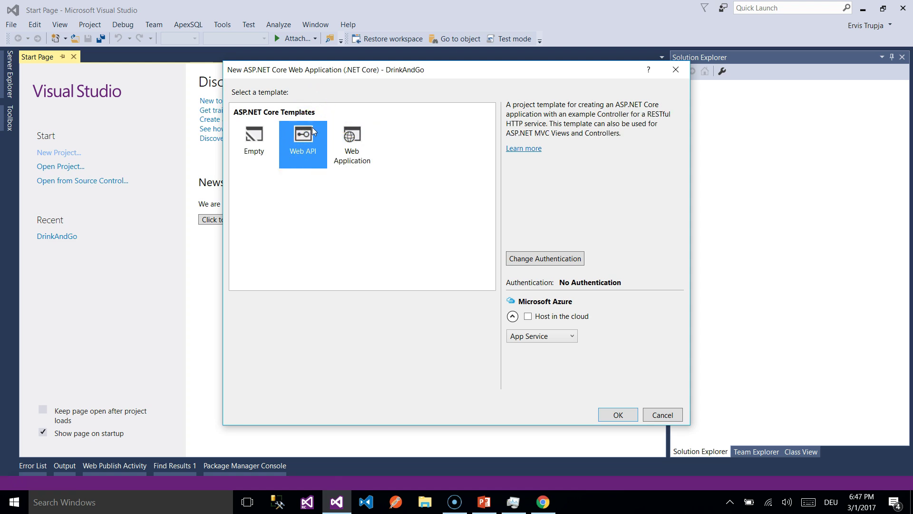
pyautogui.click(258, 166)
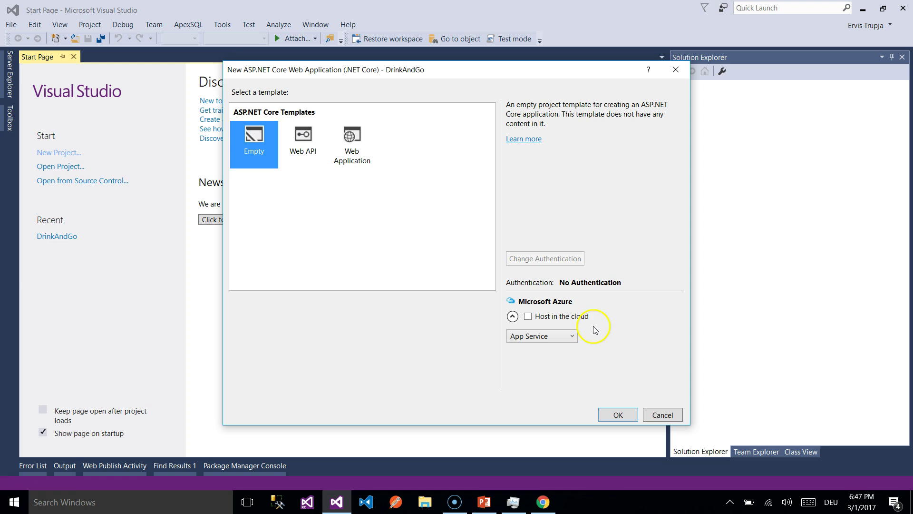
pyautogui.click(610, 415)
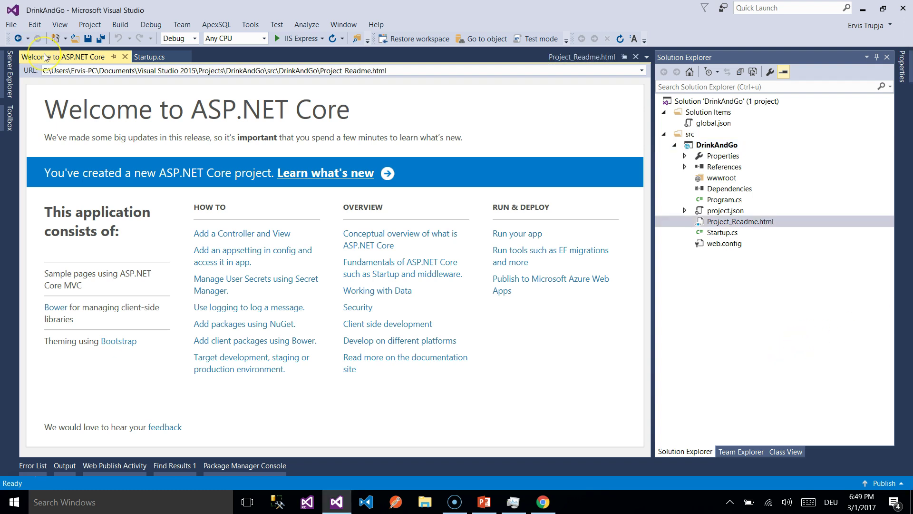
# Step: Point out Project_Readme.html in the DrinkAndGo Solution Explorer tree
pyautogui.click(735, 222)
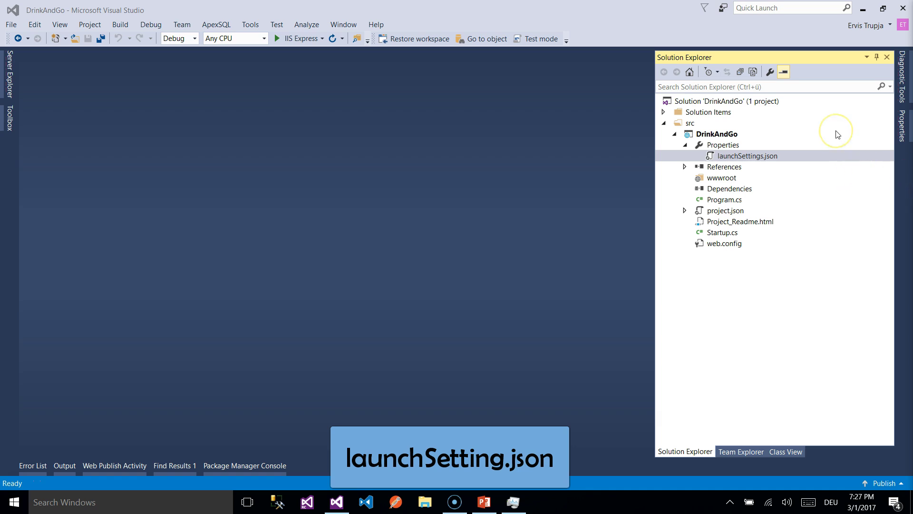
# Step: Open launchSettings.json and highlight the iisExpress block and its applicationUrl port
pyautogui.doubleClick(746, 156)
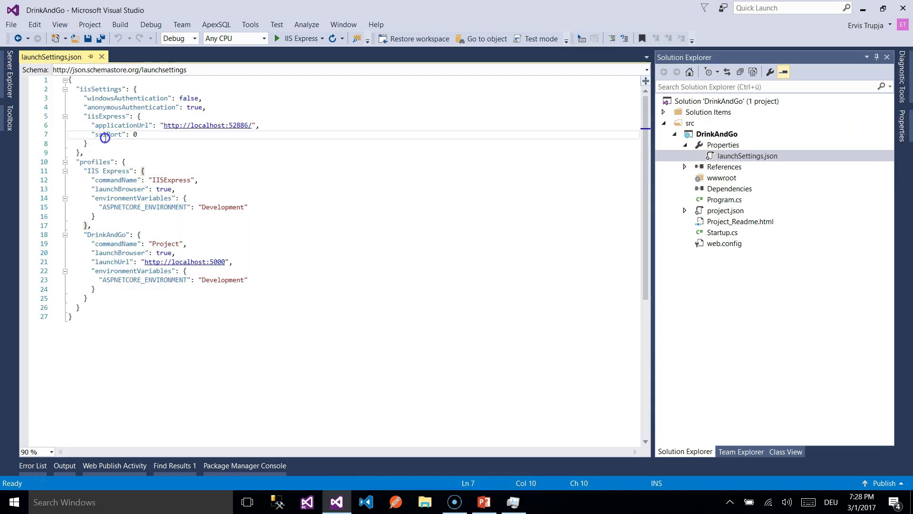
pyautogui.moveTo(89, 144); pyautogui.dragTo(76, 89)
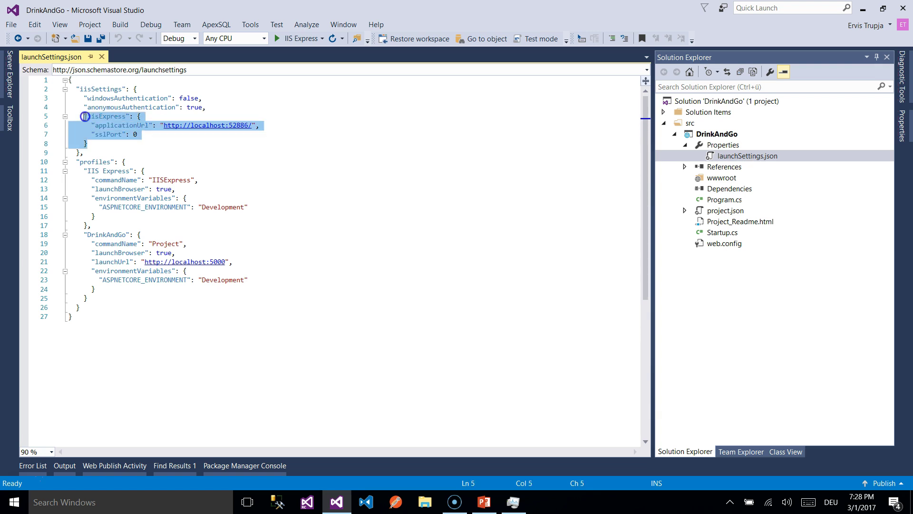
pyautogui.click(244, 127)
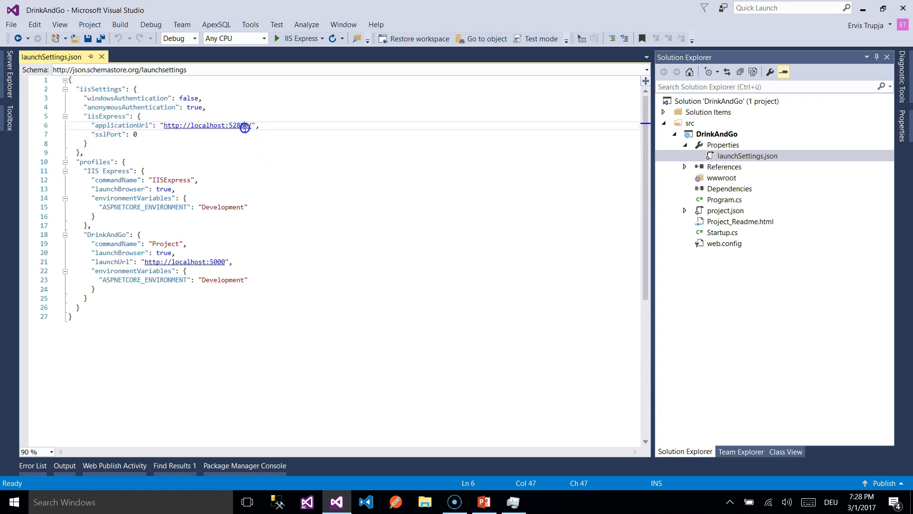
pyautogui.moveTo(252, 126); pyautogui.dragTo(229, 124)
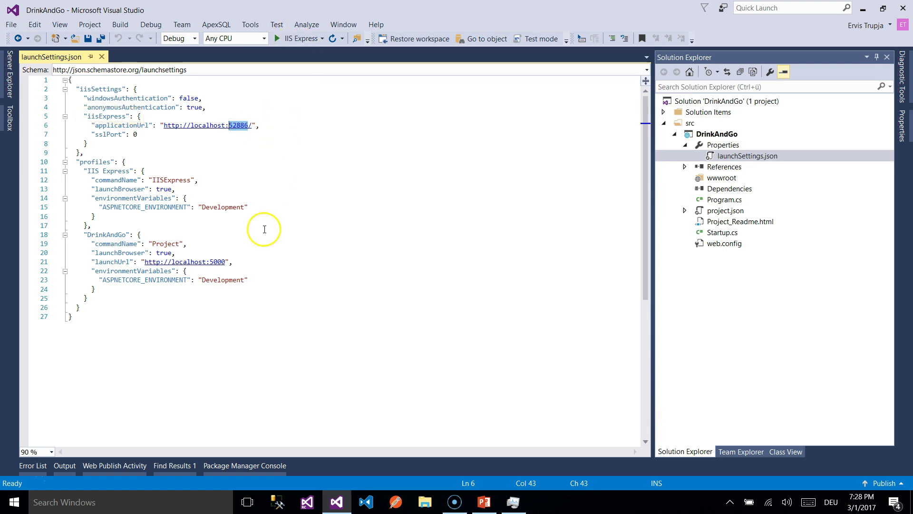
# Step: Highlight DrinkAndGo's port 5000, its run profile name, and the ASPNETCORE_ENVIRONMENT variable
pyautogui.moveTo(227, 262); pyautogui.dragTo(209, 262)
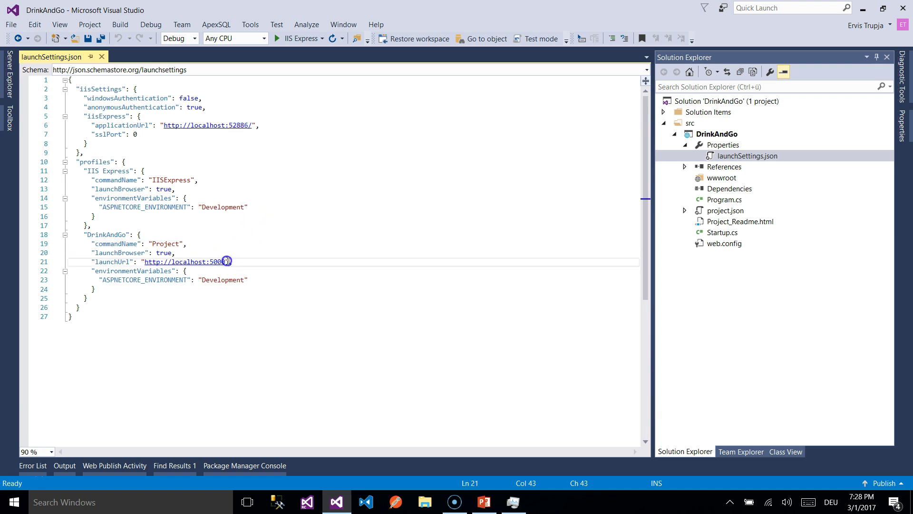
pyautogui.click(103, 234)
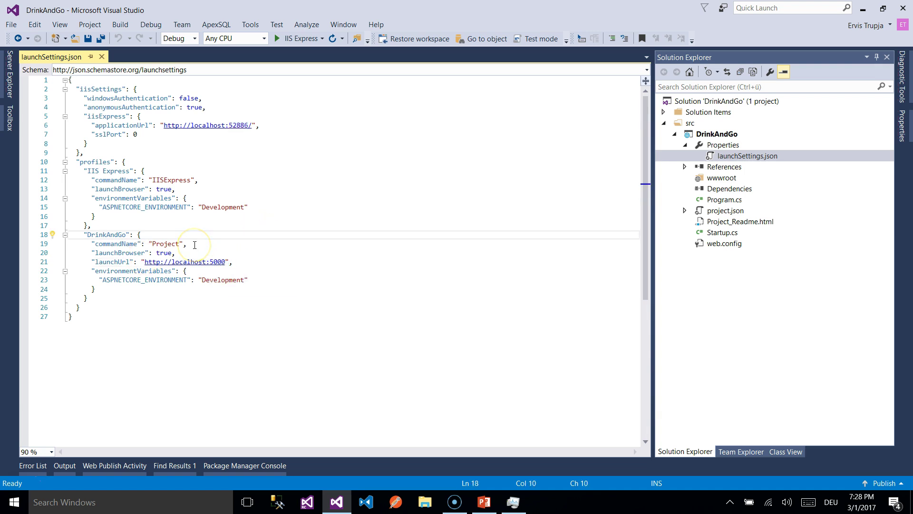
pyautogui.click(323, 39)
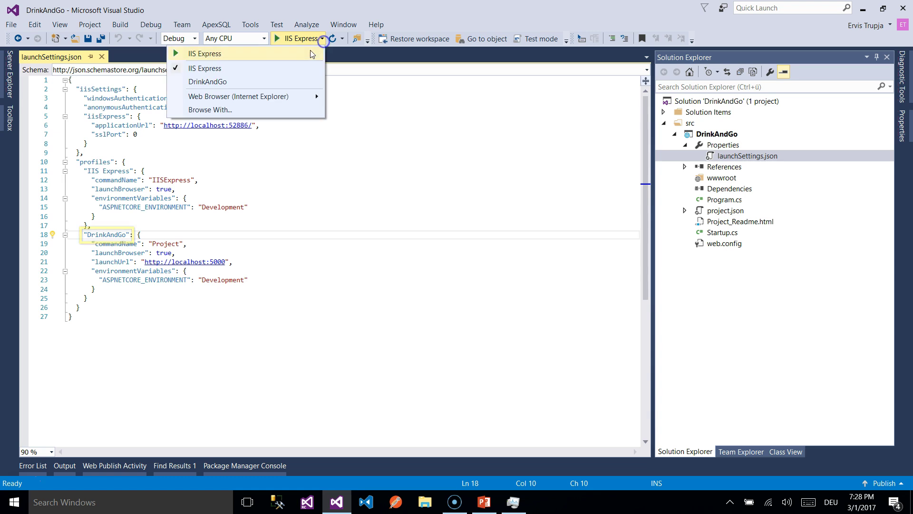
pyautogui.doubleClick(106, 235)
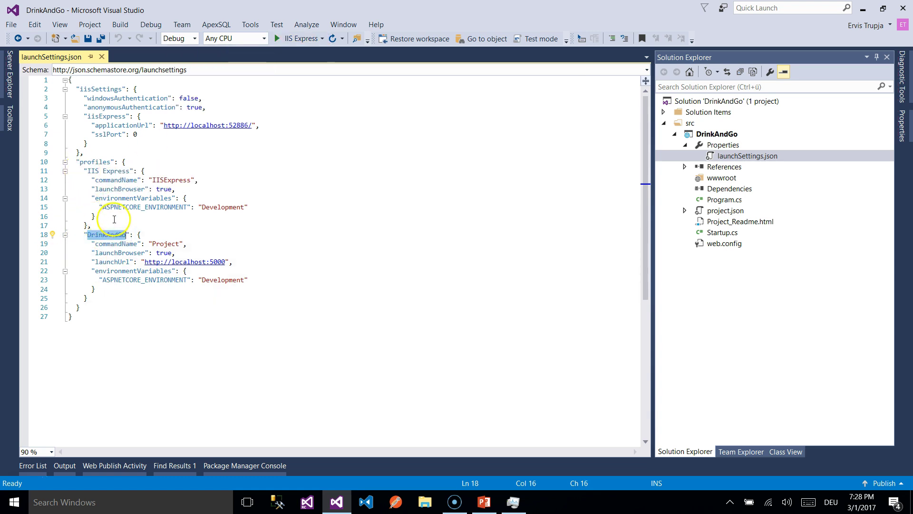
pyautogui.moveTo(99, 208); pyautogui.dragTo(272, 212)
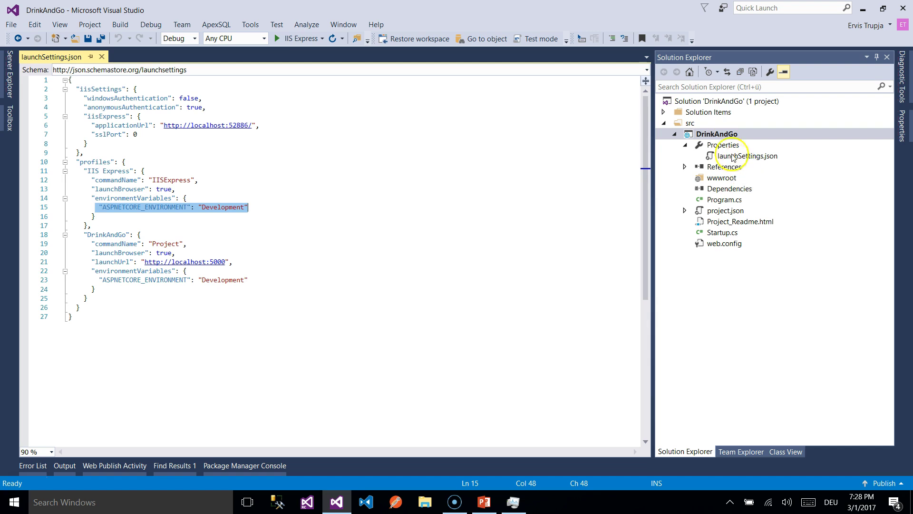
# Step: Check the Debug tab's ASPNETCORE_ENVIRONMENT Development variable, then return to launchSettings.json
pyautogui.rightClick(717, 135)
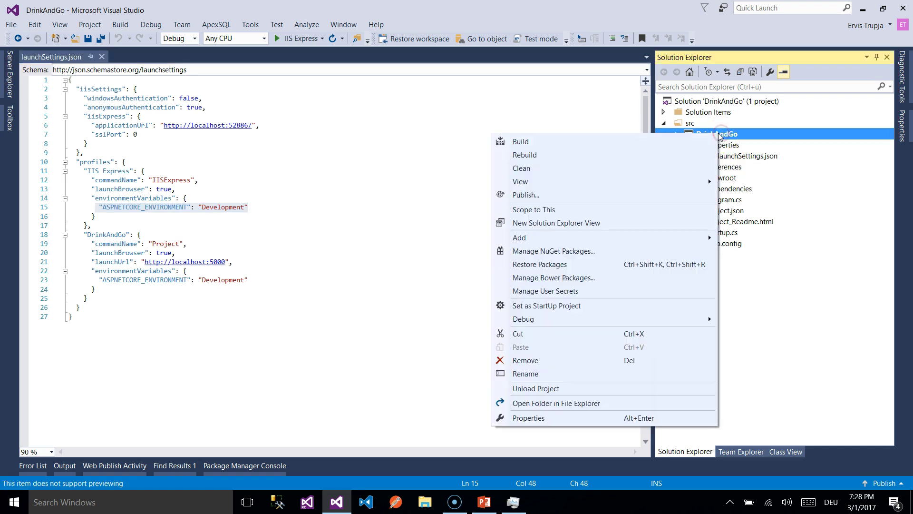
pyautogui.click(542, 418)
pyautogui.click(40, 102)
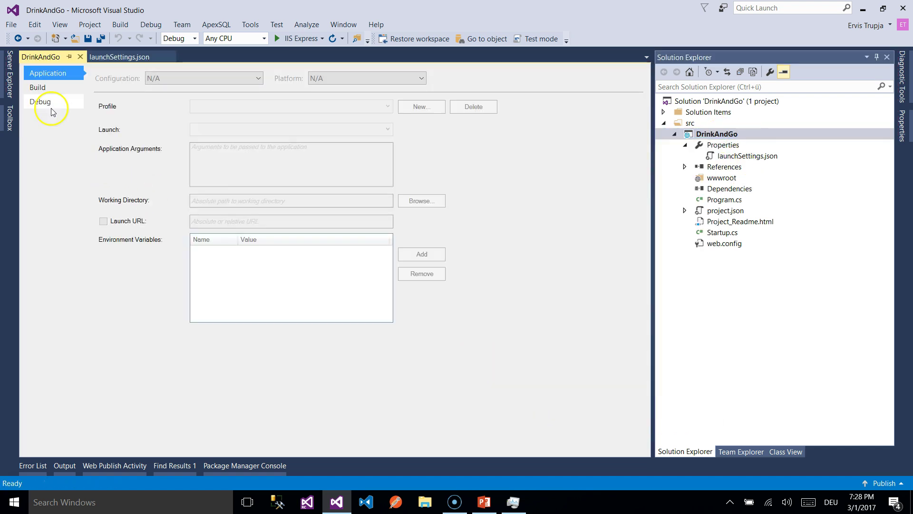
pyautogui.click(350, 181)
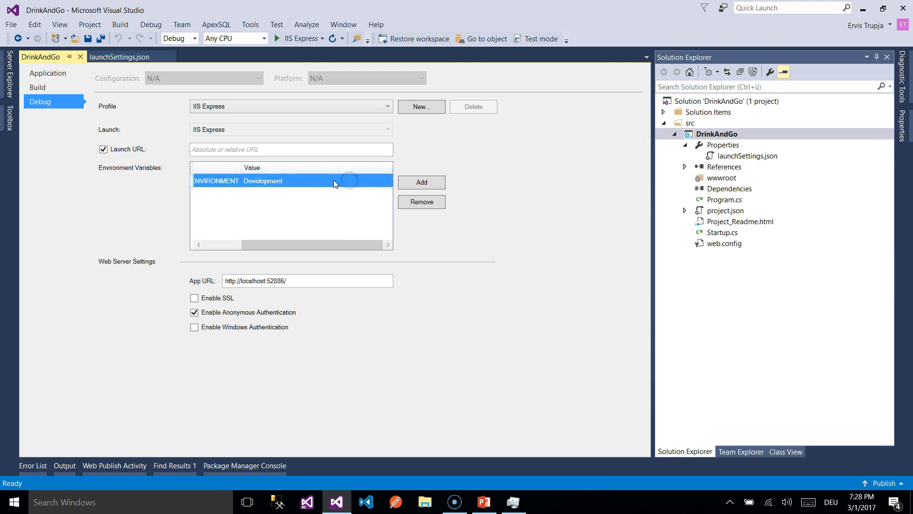
pyautogui.click(115, 57)
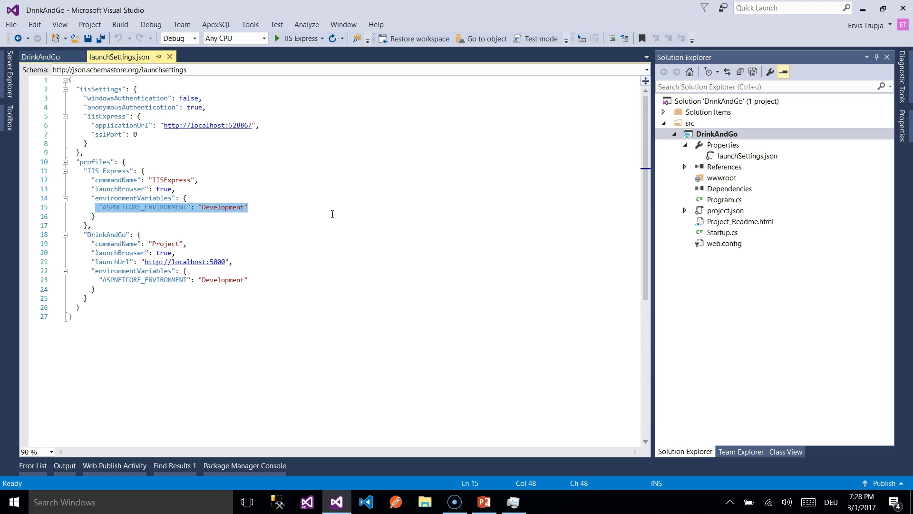
# Step: Expand References to list the .NETCoreApp,Version=v1.0 packages, then collapse them again
pyautogui.click(706, 166)
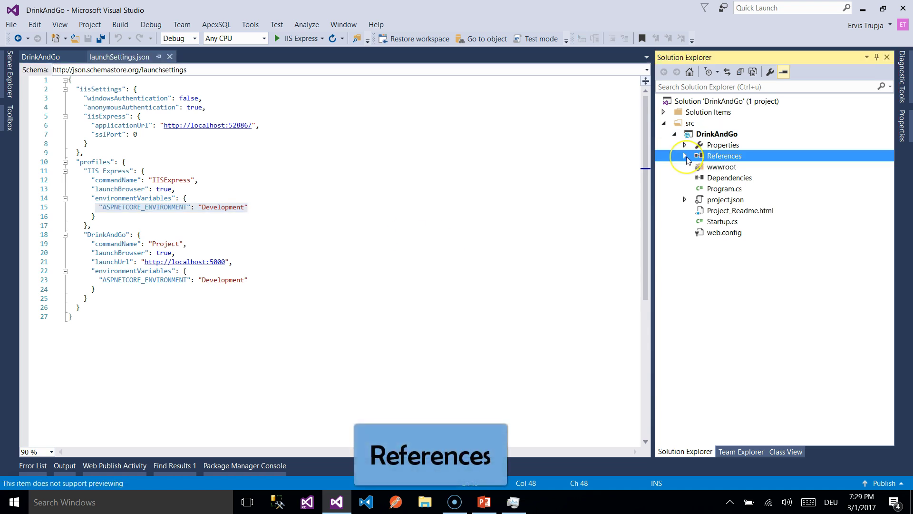
pyautogui.click(685, 156)
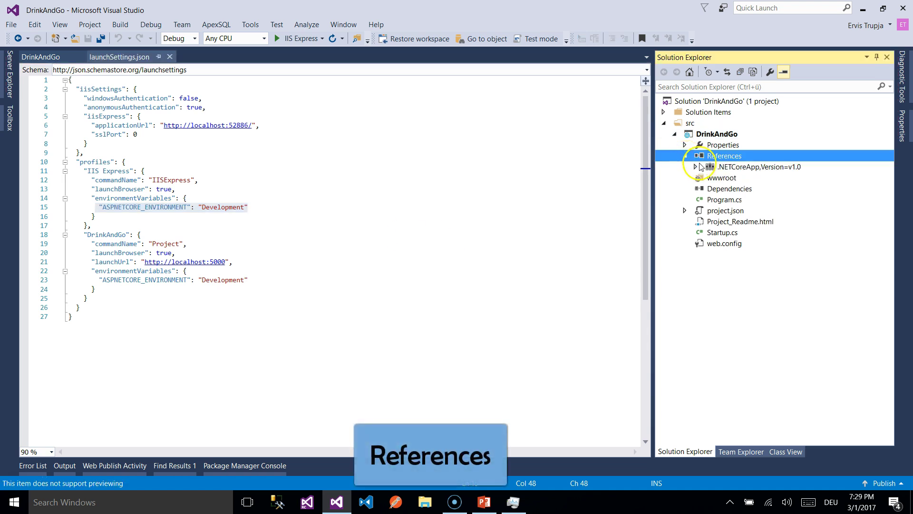
pyautogui.click(697, 167)
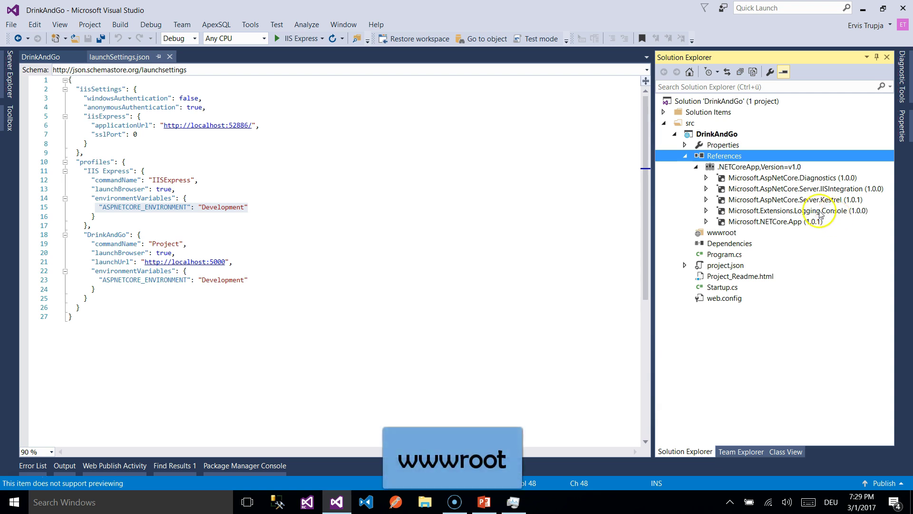
pyautogui.press('Left')
pyautogui.press('Down')
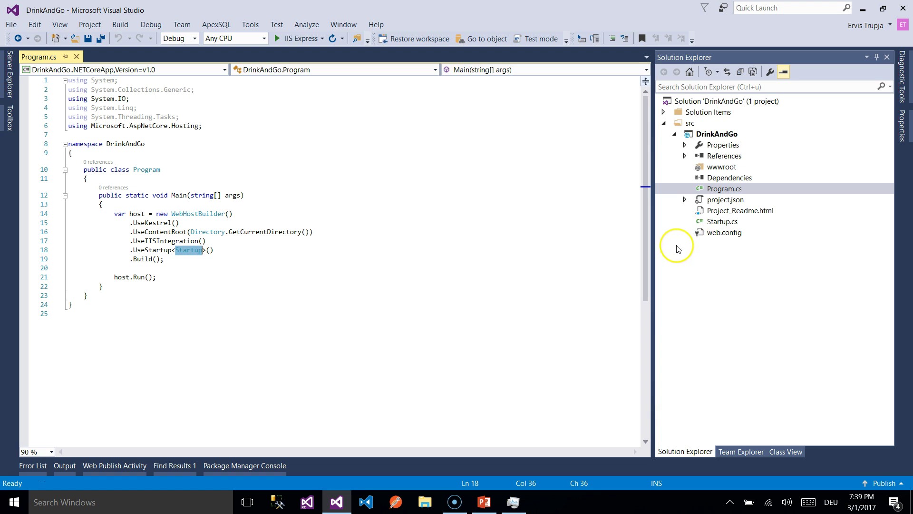
# Step: Examine Program.cs's WebHostBuilder code, the UseStartup tooltip, and the Startup class name
pyautogui.click(711, 190)
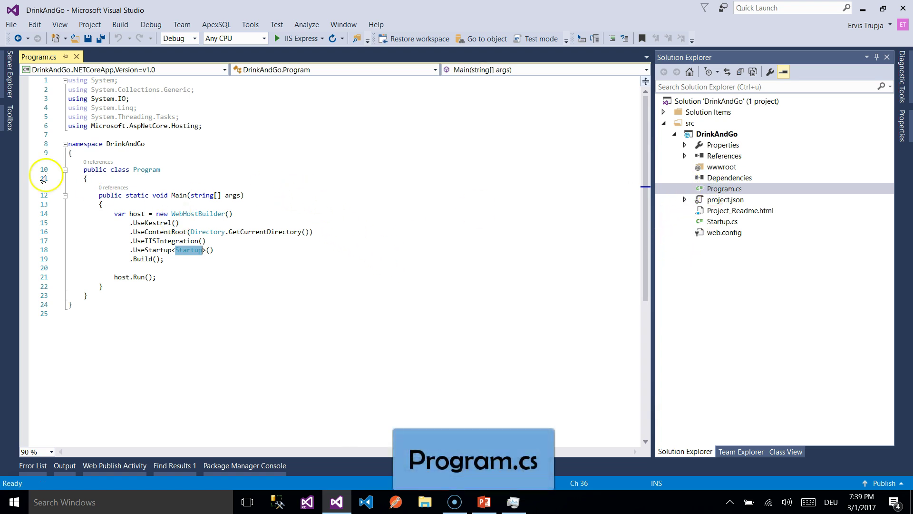
pyautogui.moveTo(114, 214); pyautogui.dragTo(194, 275)
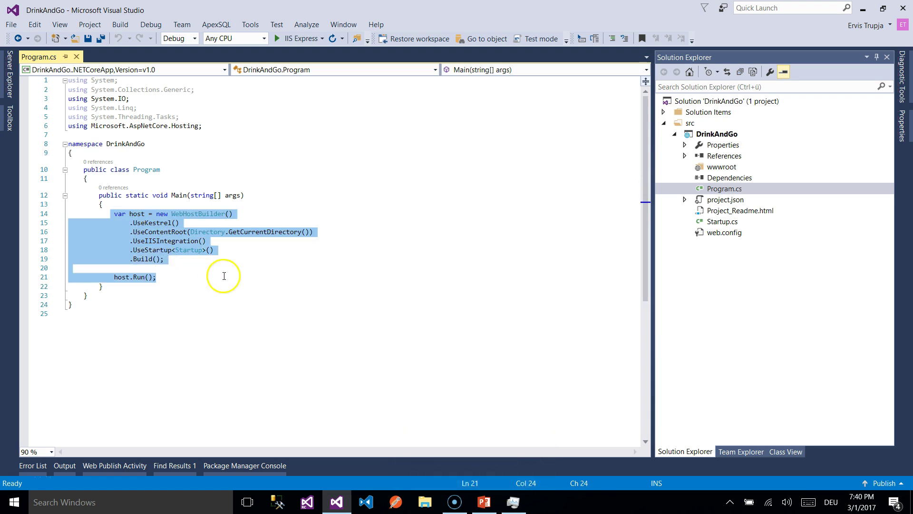
pyautogui.click(215, 251)
pyautogui.click(131, 250)
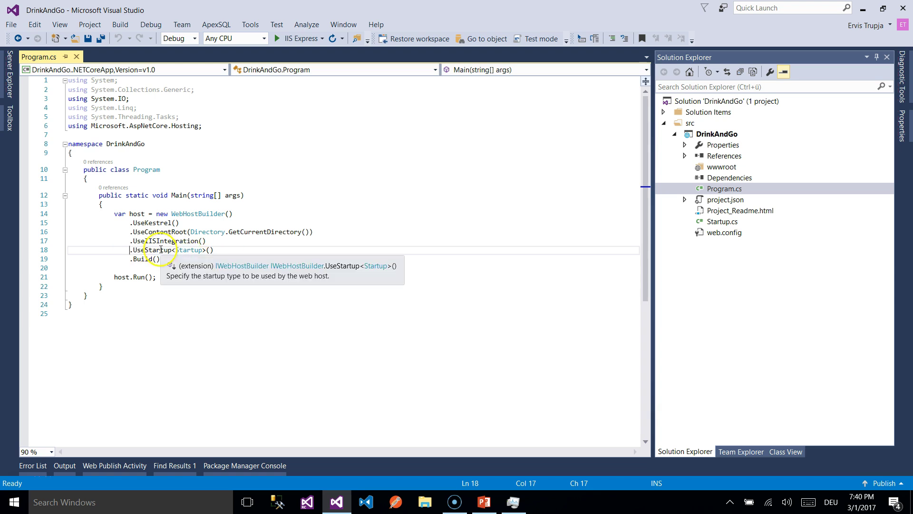
pyautogui.click(115, 250)
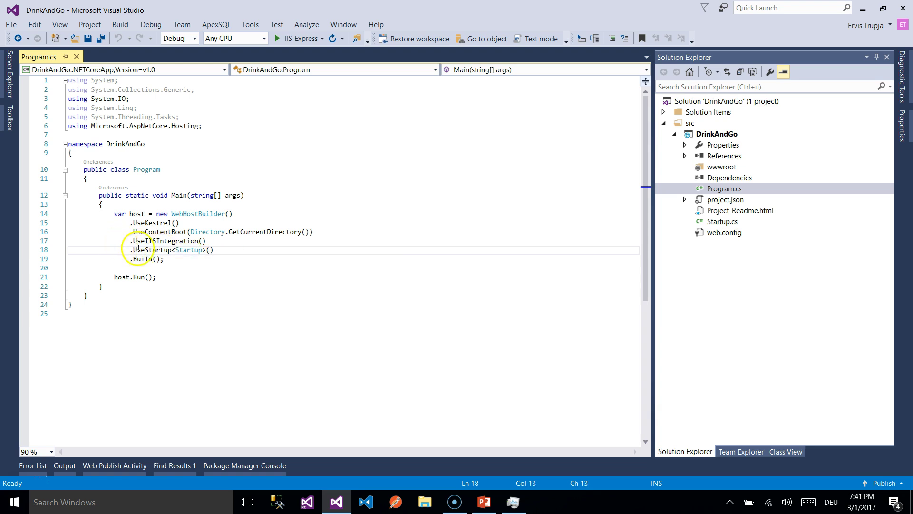
pyautogui.doubleClick(189, 250)
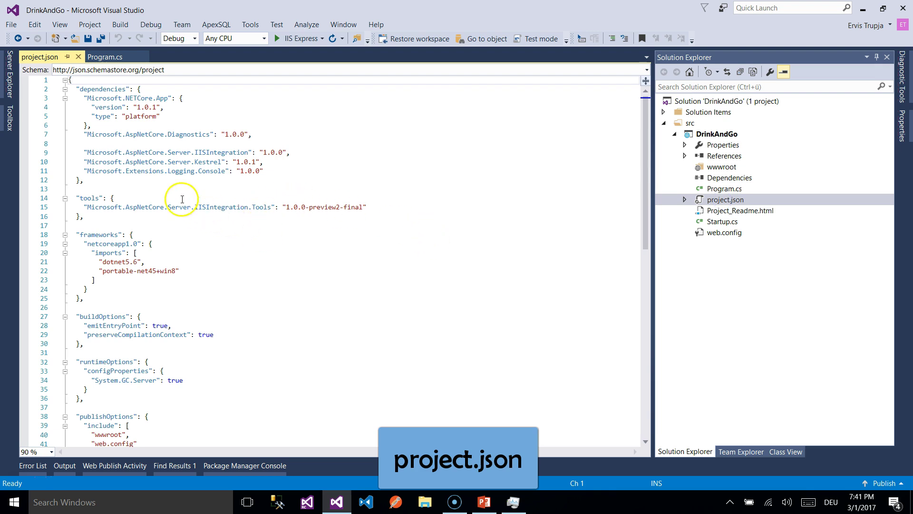
# Step: Highlight project.json's Microsoft dependencies, view Project_Readme.html, and begin deleting it
pyautogui.moveTo(79, 134); pyautogui.dragTo(302, 157)
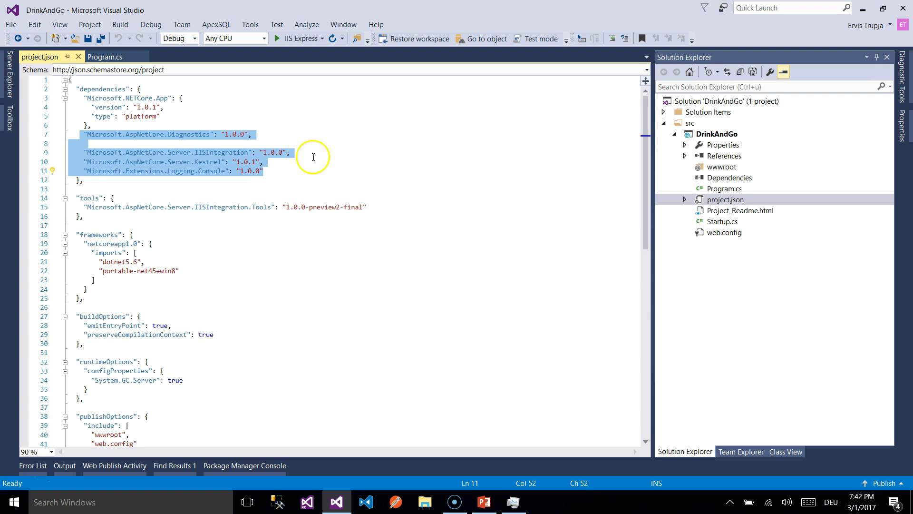
pyautogui.doubleClick(733, 210)
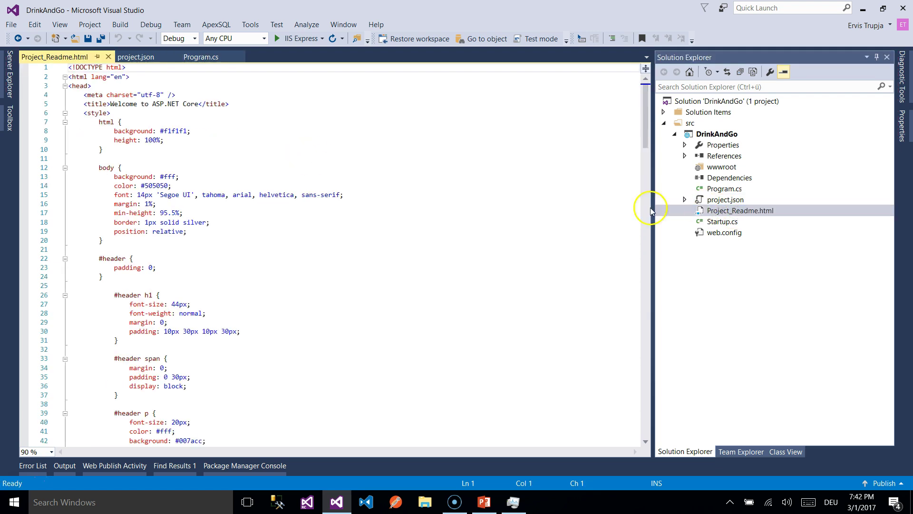
pyautogui.click(564, 179)
pyautogui.scroll(-1, 565, 180)
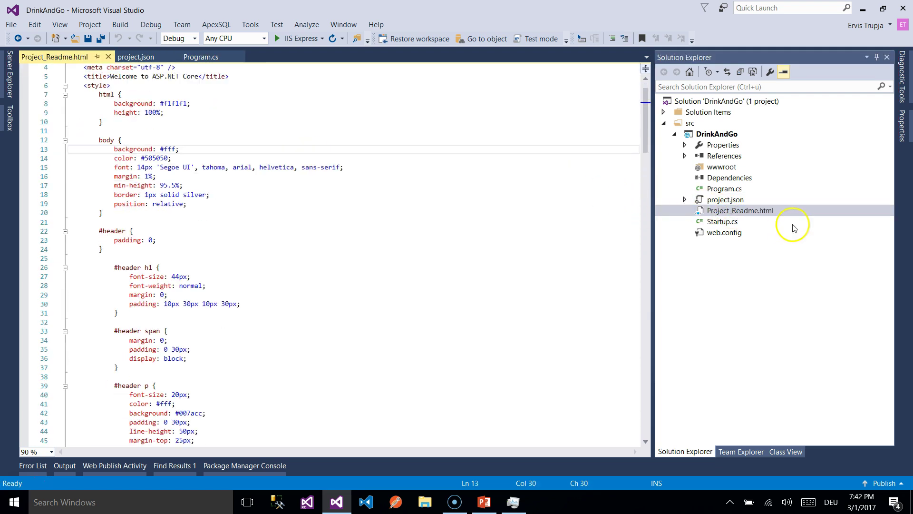
pyautogui.rightClick(756, 211)
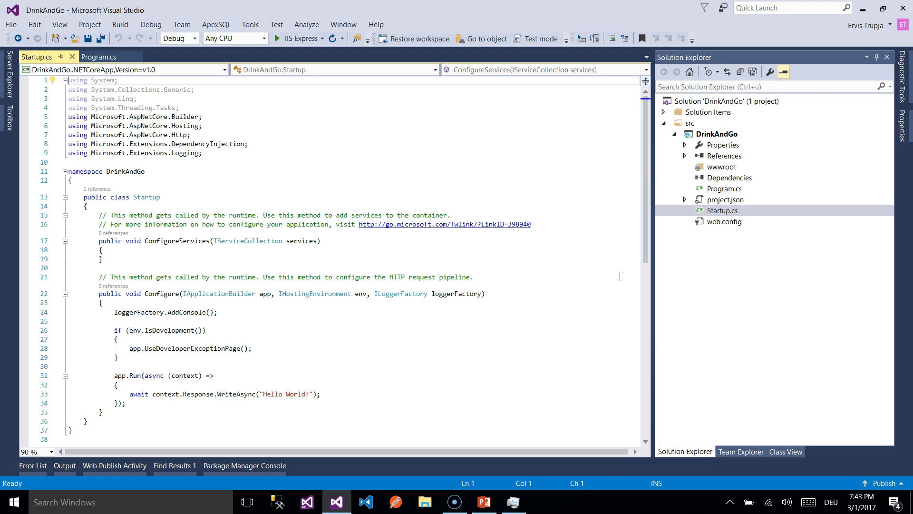
# Step: Select Startup.cs, then open web.config showing its aspNetCore handler settings
pyautogui.click(617, 277)
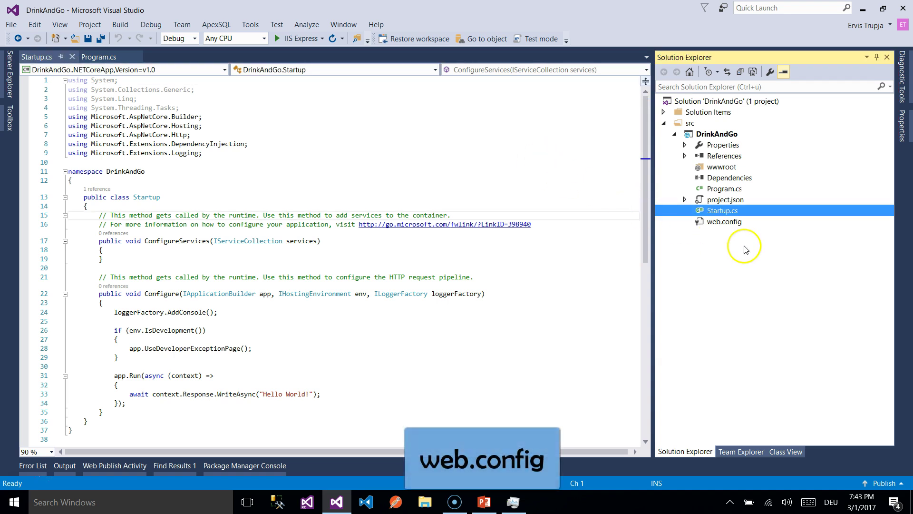
pyautogui.doubleClick(724, 221)
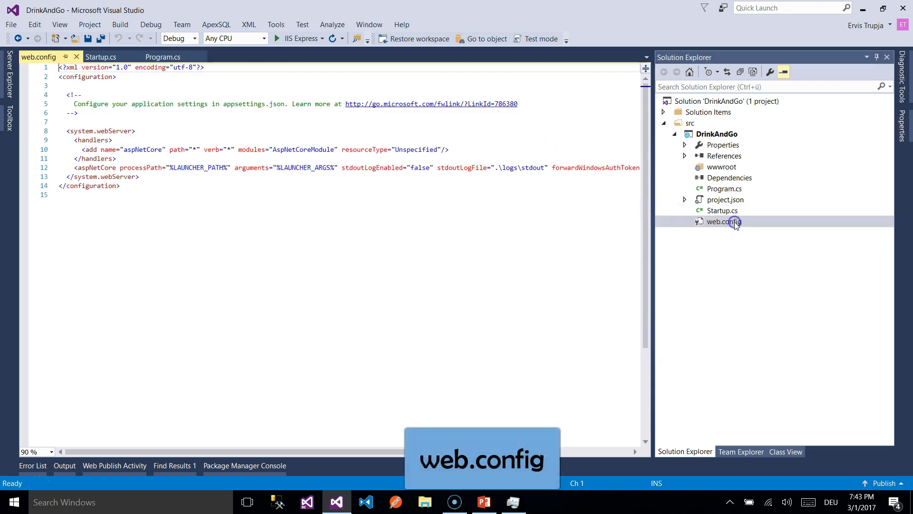